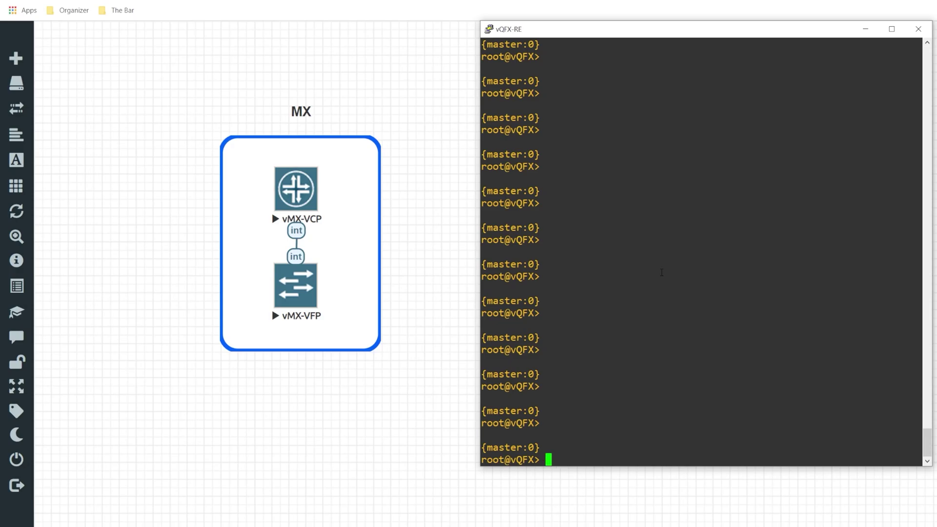
type("edit")
Step: Enter configuration mode on the vQFX switch with edit
key("Return")
key("Return")
key("Return")
key("Return")
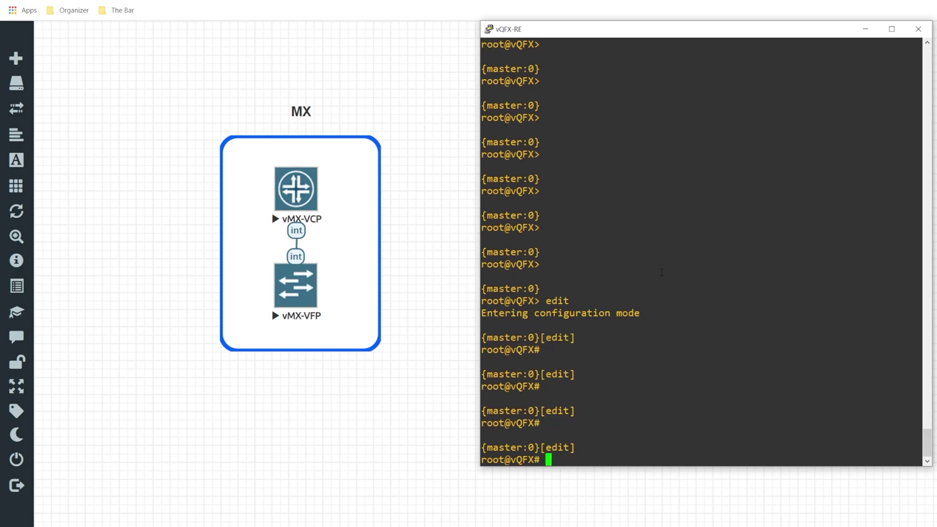
type("s")
type("et vla")
type("ns ?")
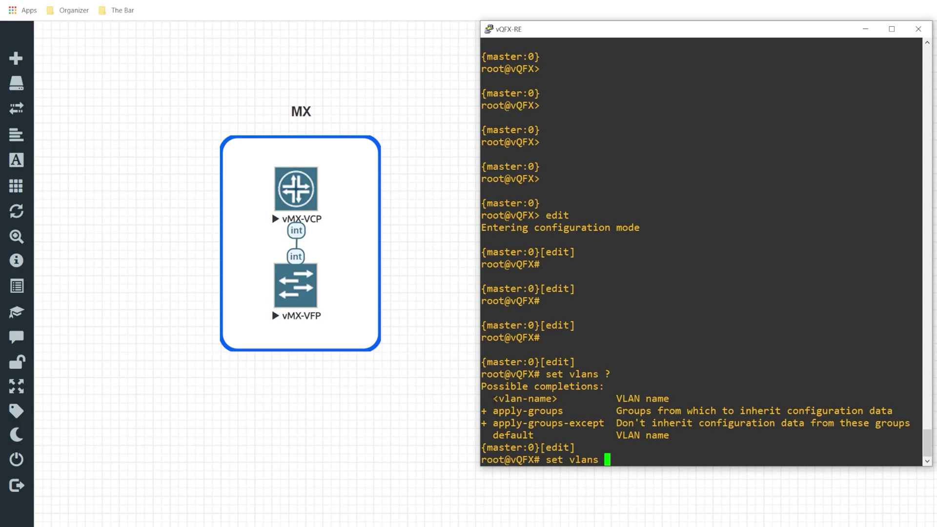
type("DATA ")
type("?")
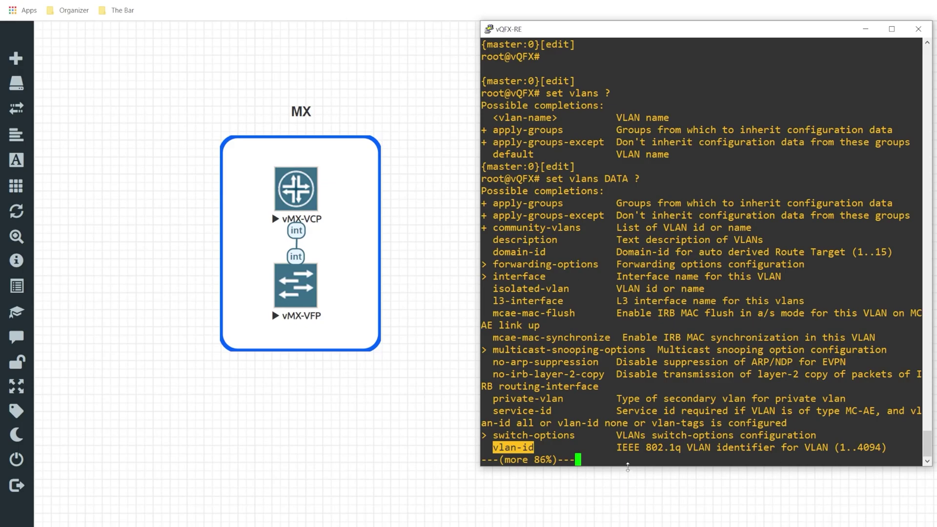
type("q")
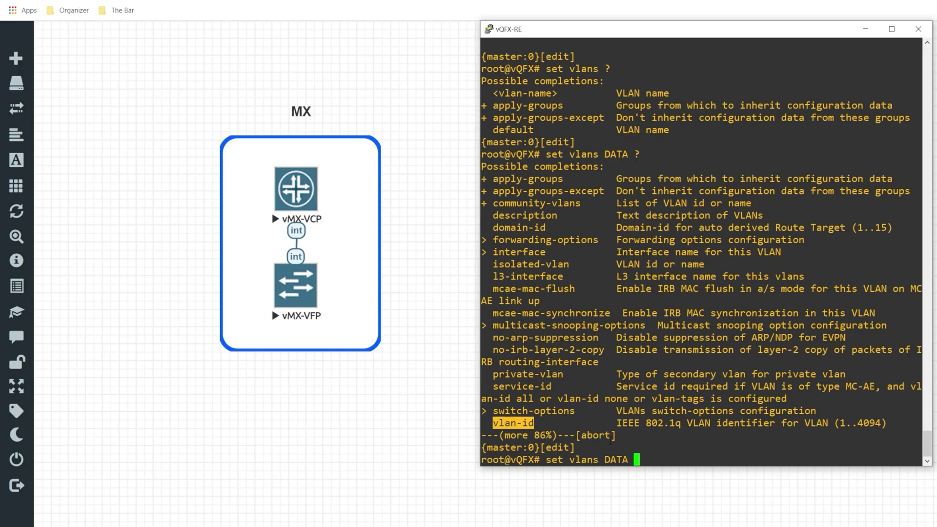
type("vlan")
type("-id ")
type("?")
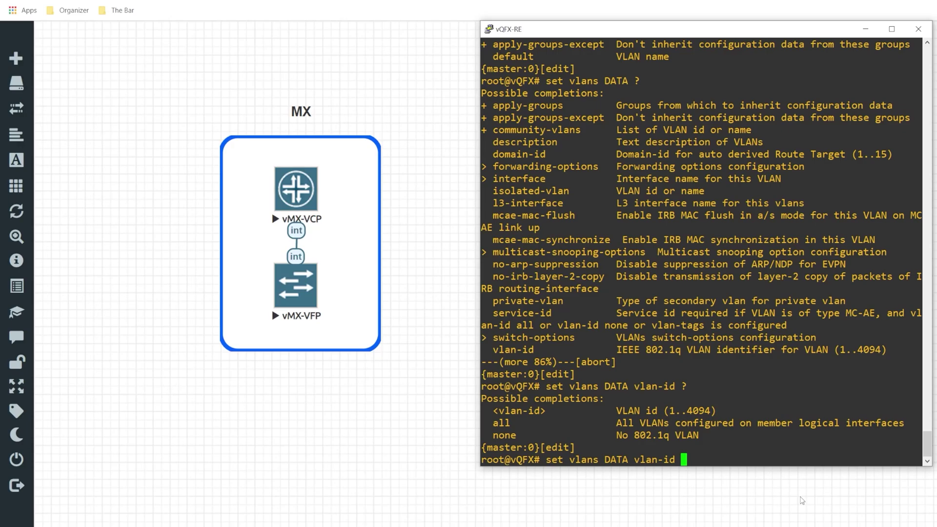
type("10")
Step: Set vlan-id 10 on VLAN DATA and highlight it in the show vlans output
key("Return")
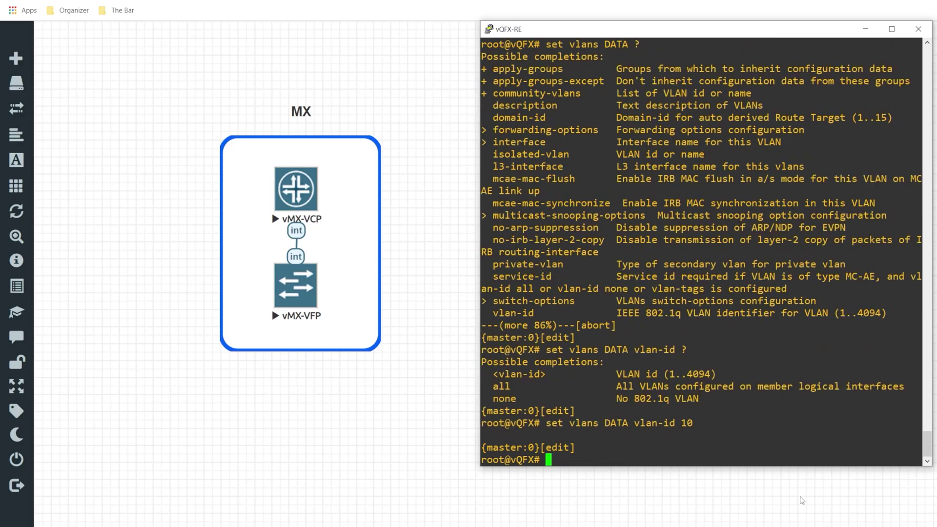
type("show vlans")
key("Return")
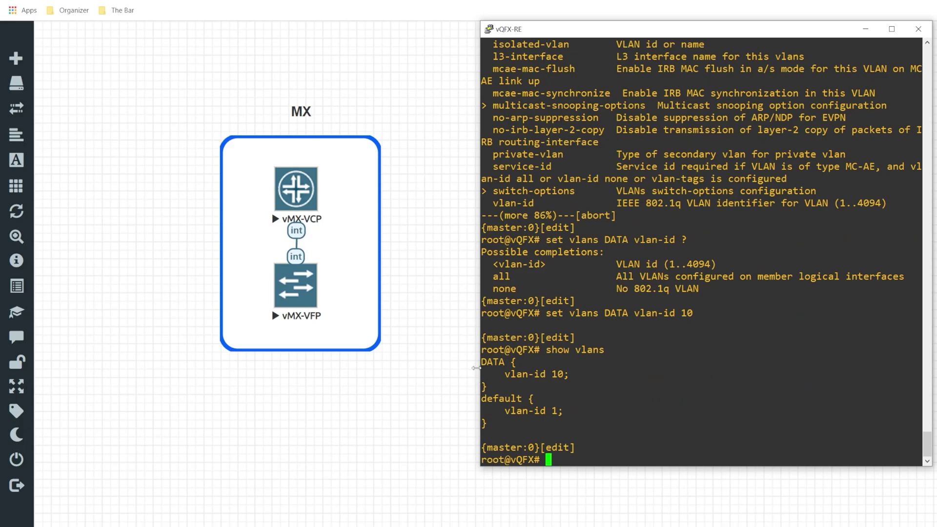
triple_click(522, 361)
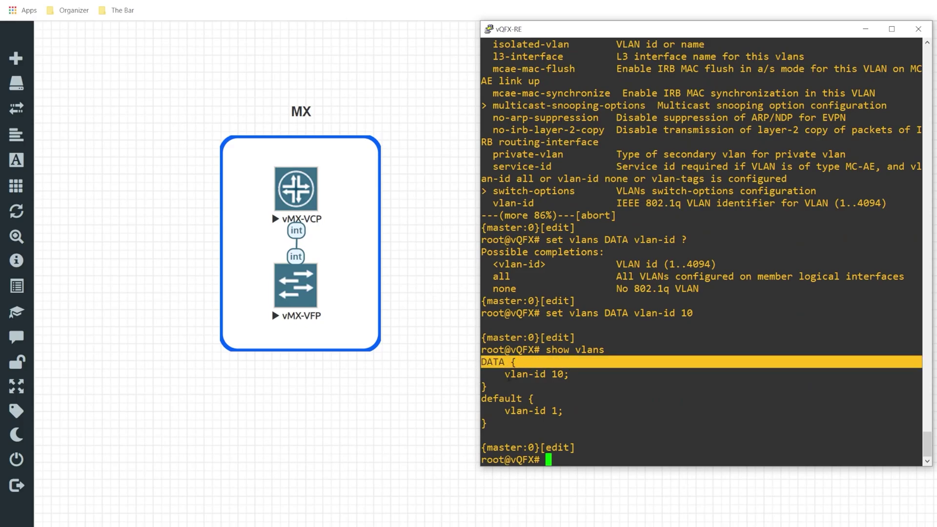
left_click_drag(504, 374, 564, 374)
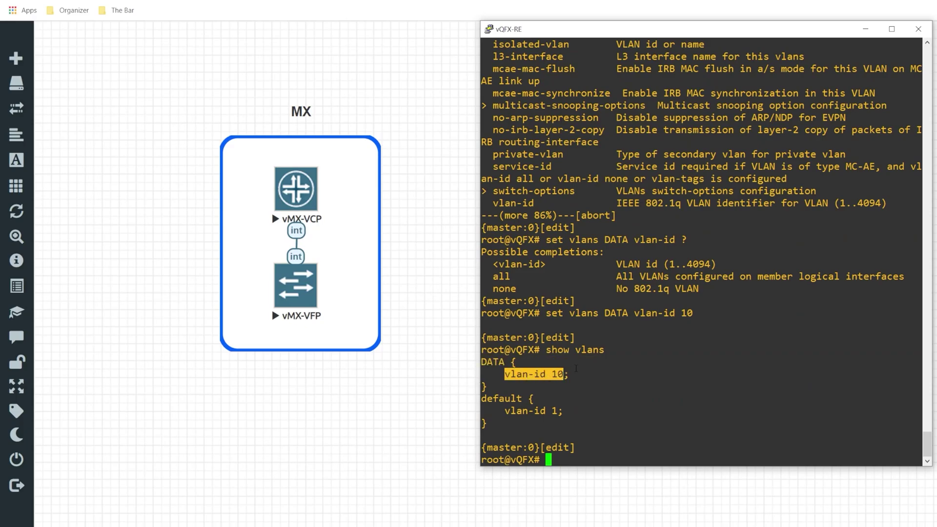
left_click(594, 417)
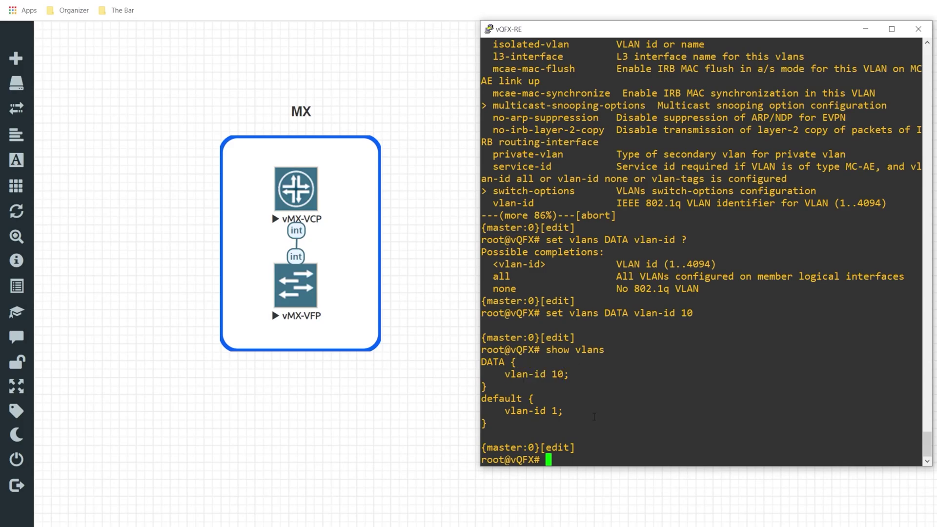
Step: Add VLAN VOICE with vlan-id 5, list the VLANs, then run commit and-quit
key("Return")
key("Return")
key("Return")
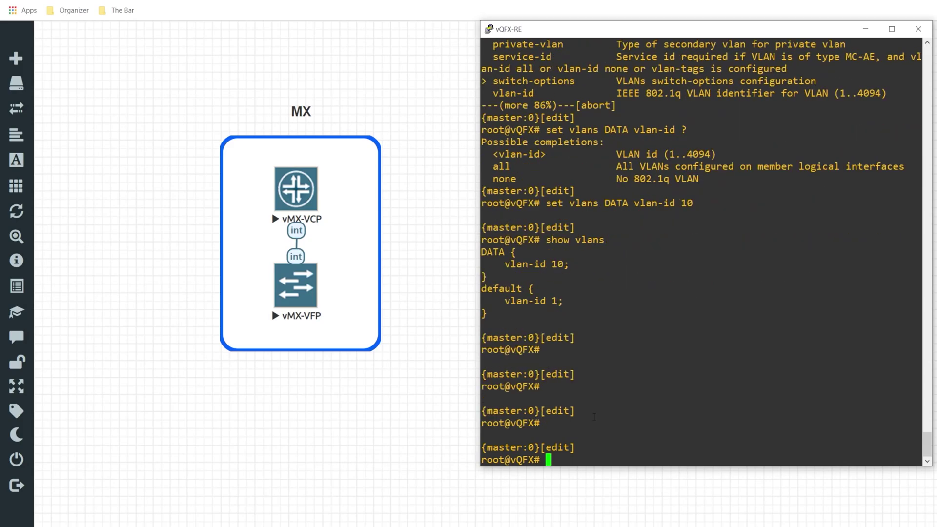
type("set vlans ")
type("VOICE ")
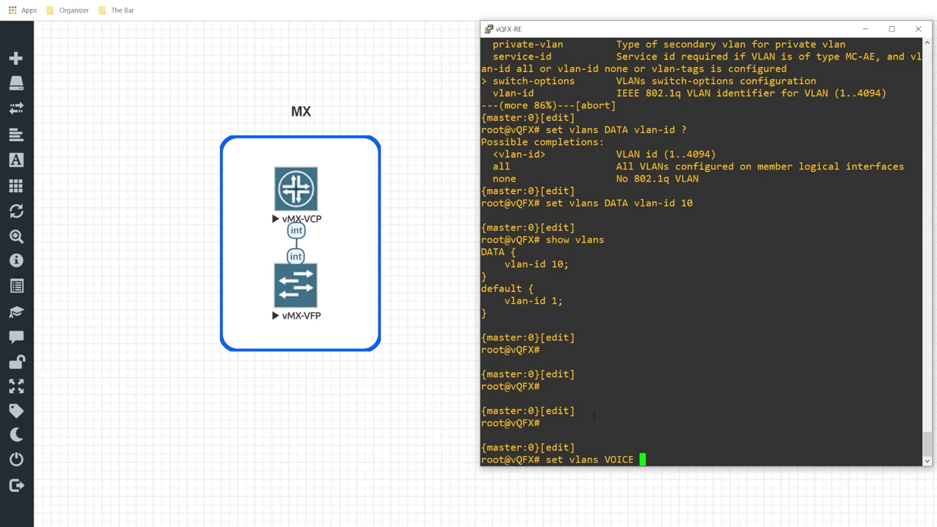
type("vlan-d")
key("space")
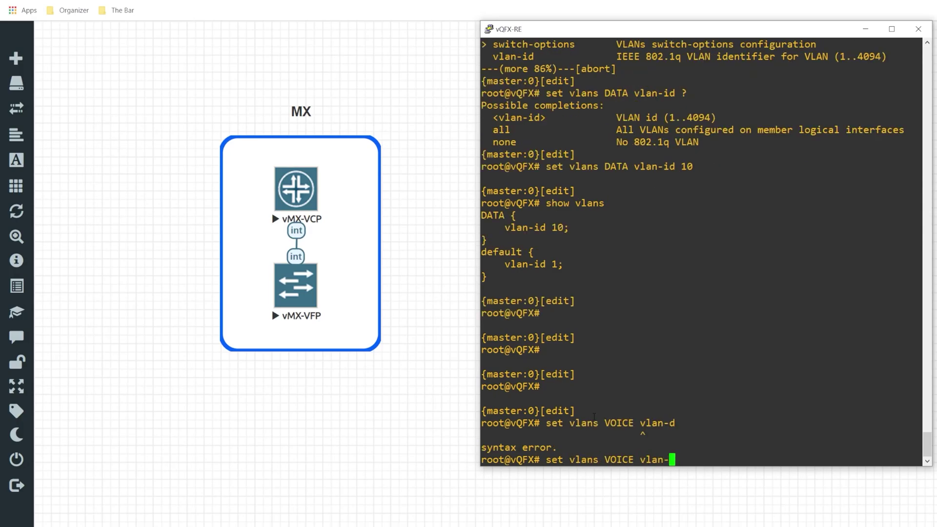
type("-id ")
type("5")
key("Return")
type("show ")
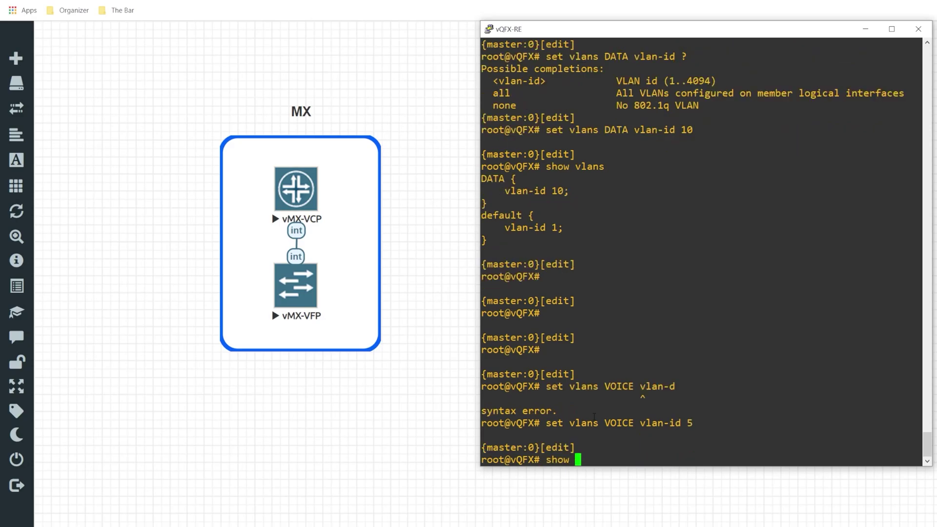
type("vlans")
key("Return")
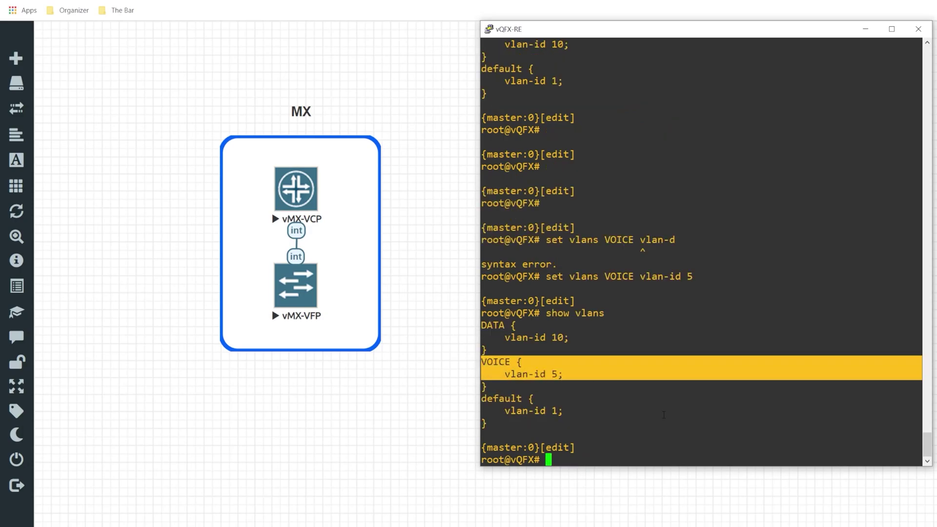
type("commit a")
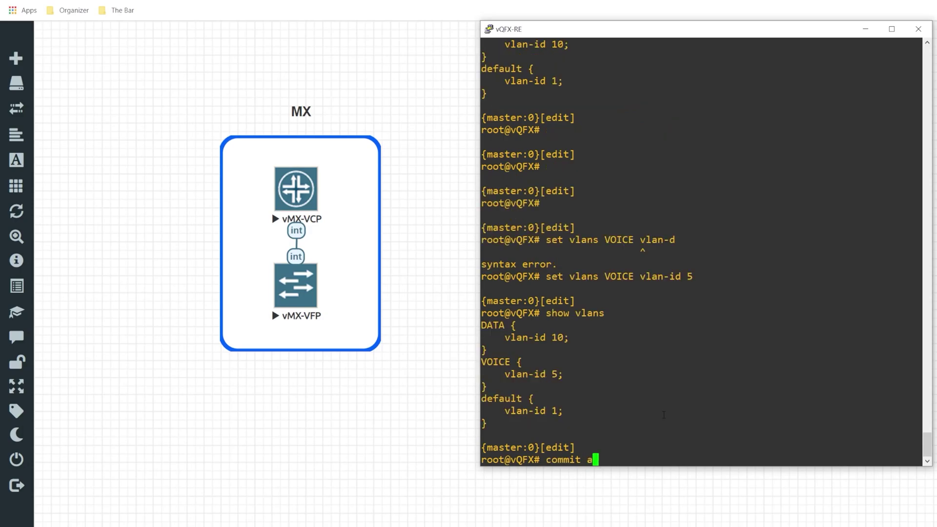
type("nd-quit")
key("Return")
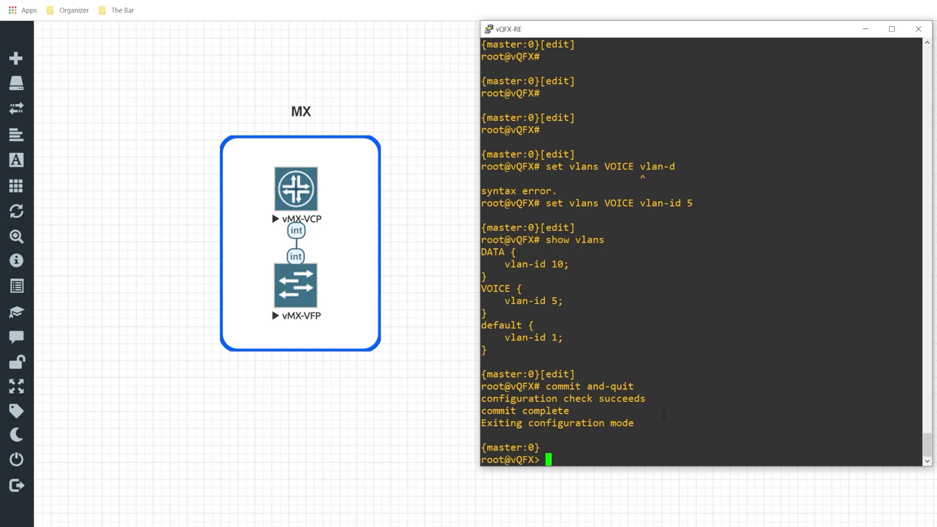
key("Return")
key("Return")
key("Return")
key("Return")
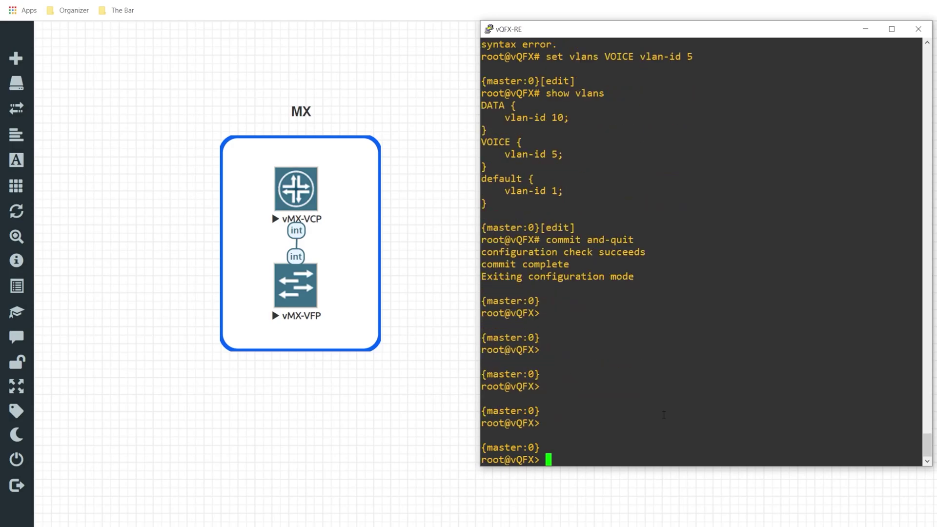
type("show ")
type("vlans")
Step: Run show vlans on the vQFX and highlight the DATA tag 10 row
key("Return")
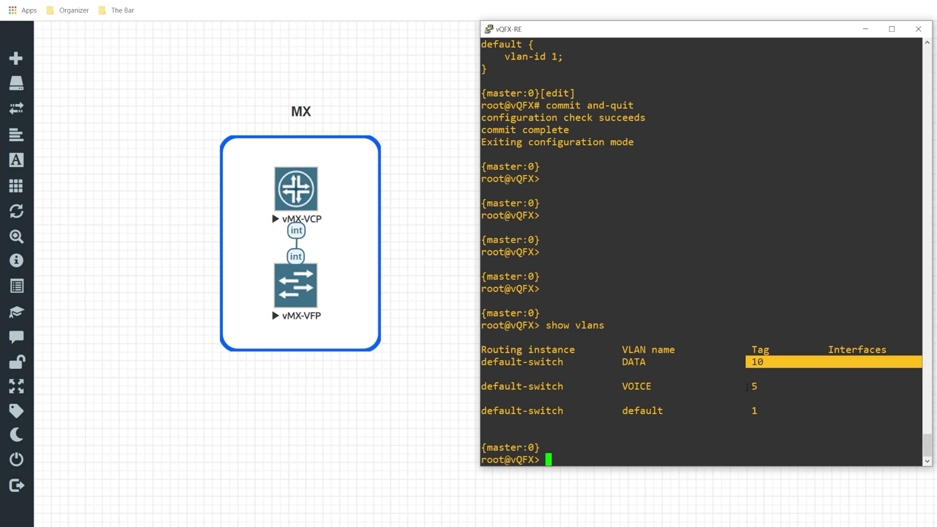
left_click_drag(787, 360, 844, 358)
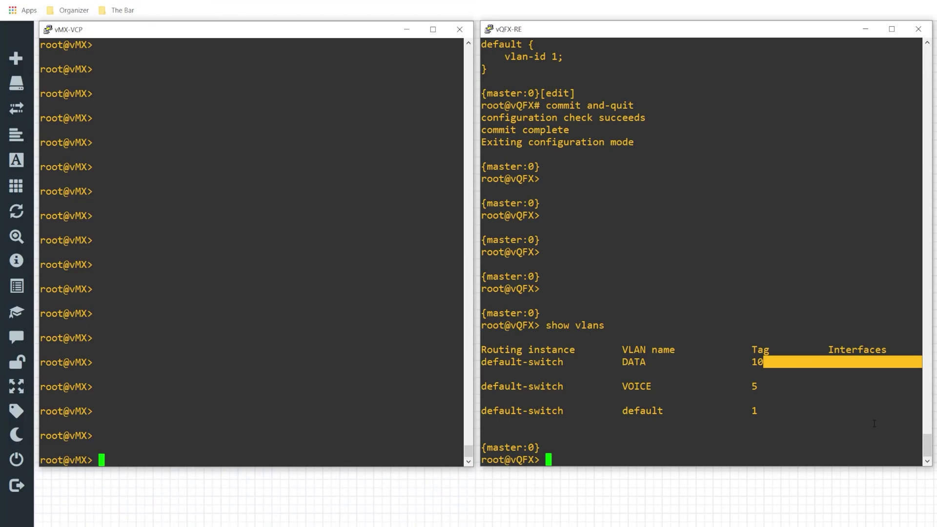
type("edit")
Step: Enter vMX configuration mode and set bridge-domains DATA vlan-id 10, using ? help along the way
key("Return")
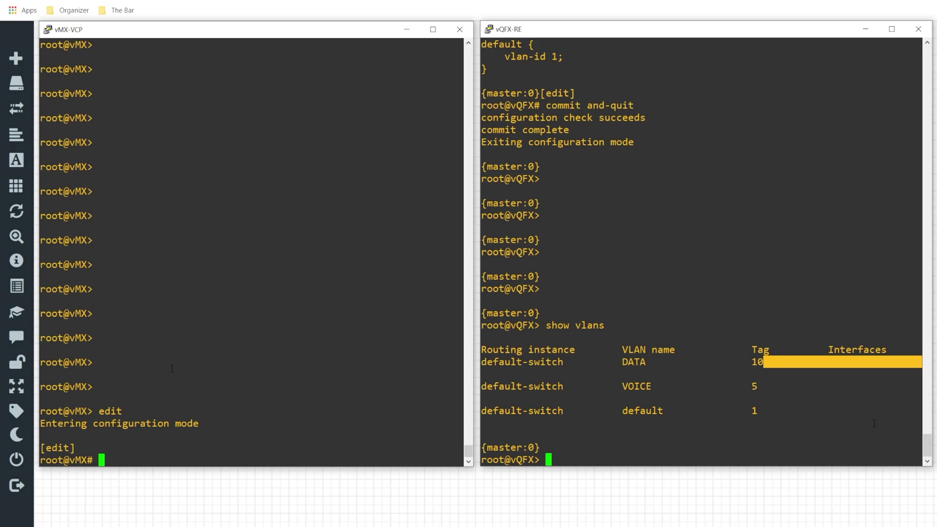
type("set b")
type("ride -")
key("BackSpace")
key("BackSpace")
type("ge-domains ")
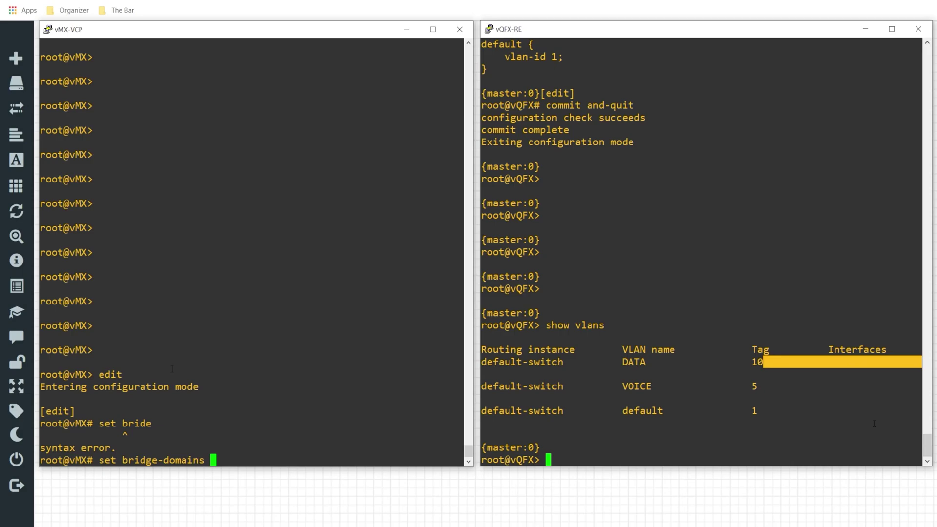
type("?")
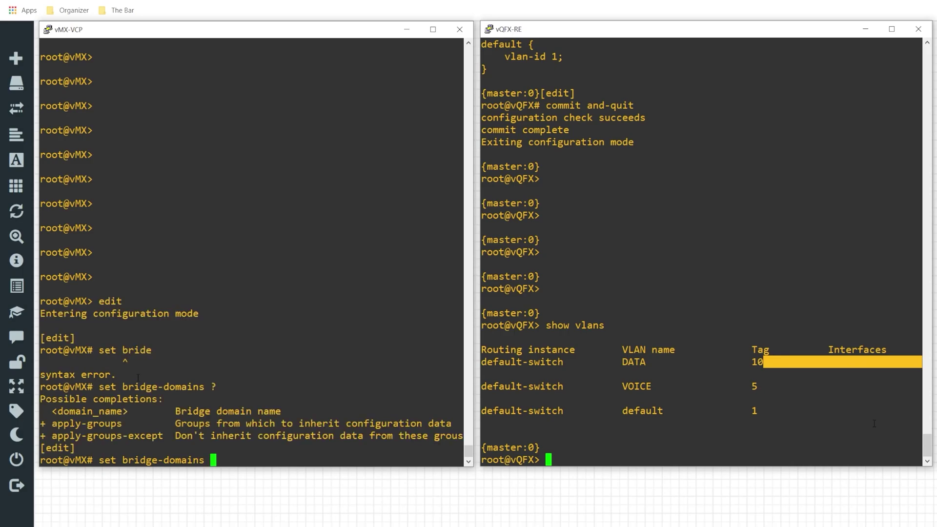
left_click_drag(51, 410, 136, 410)
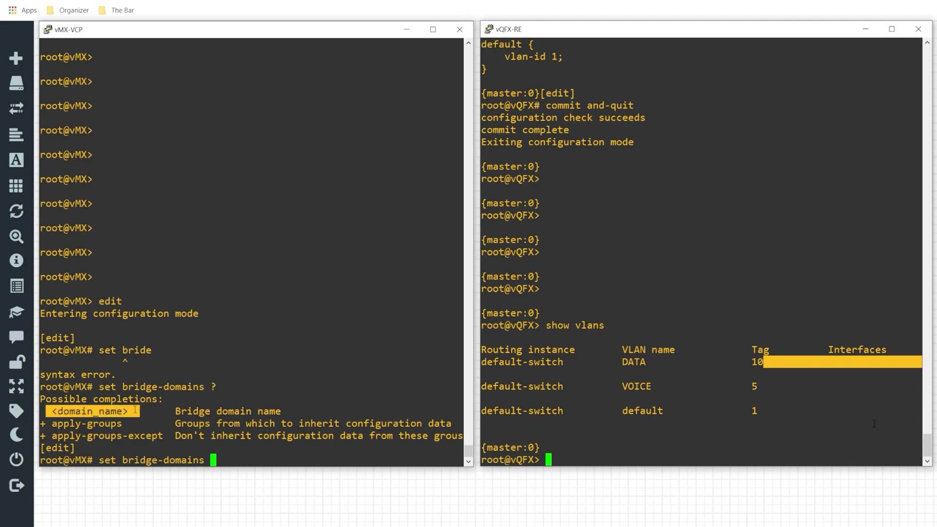
left_click(259, 459)
type("DATA")
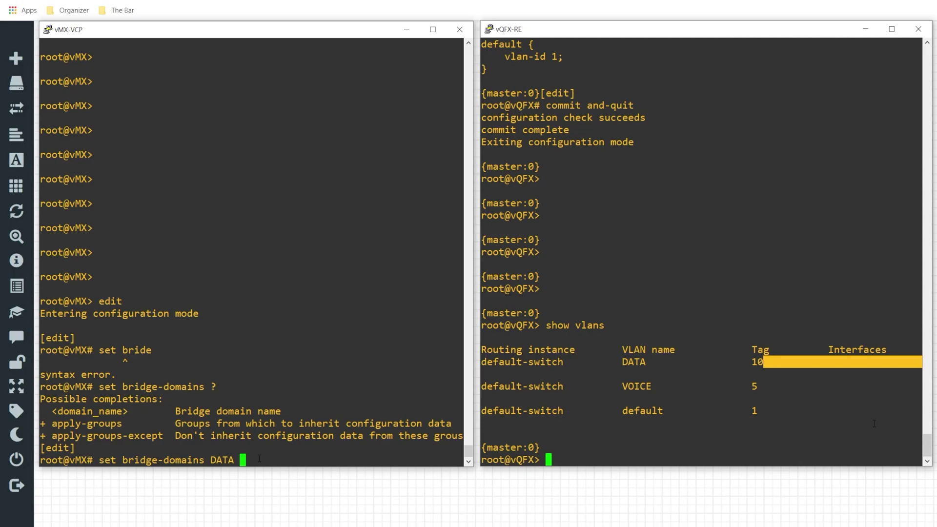
type(" ?")
key("space")
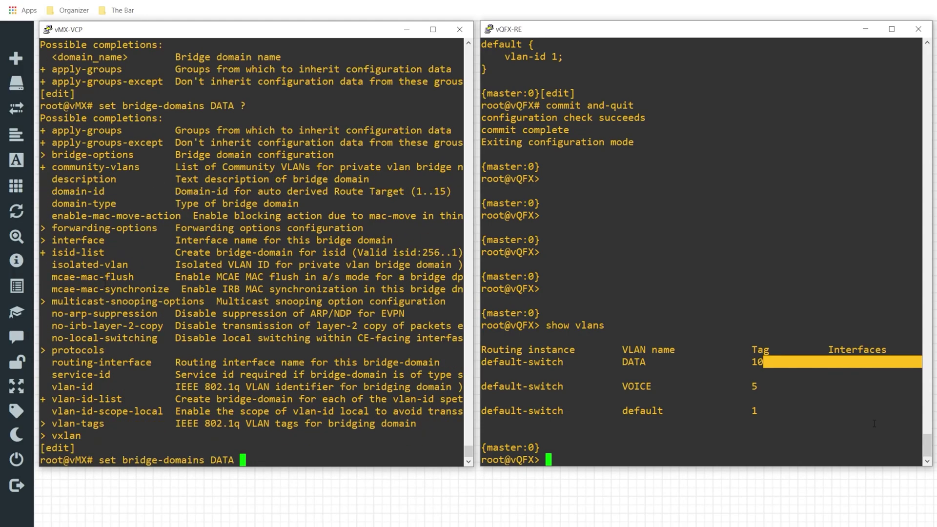
left_click_drag(47, 387, 98, 386)
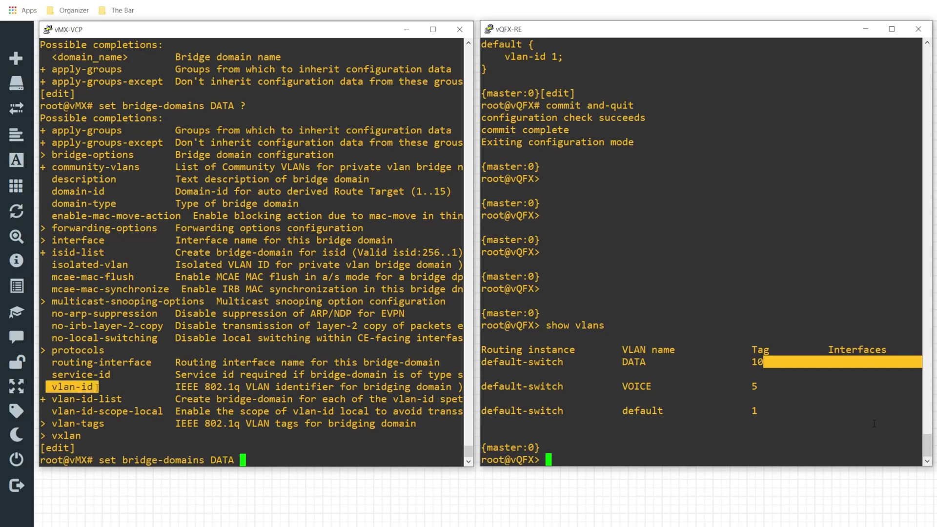
left_click(284, 448)
type("vl")
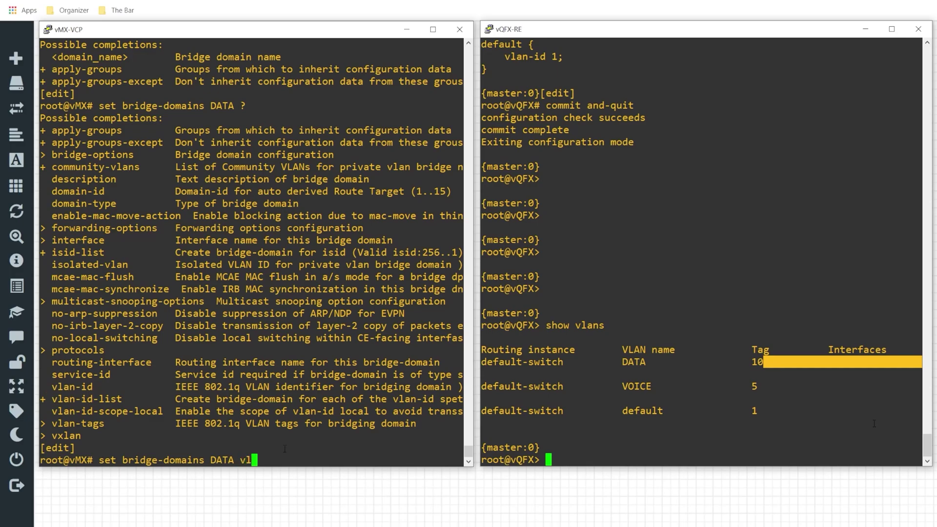
type("an-id ")
type("?10")
key("Return")
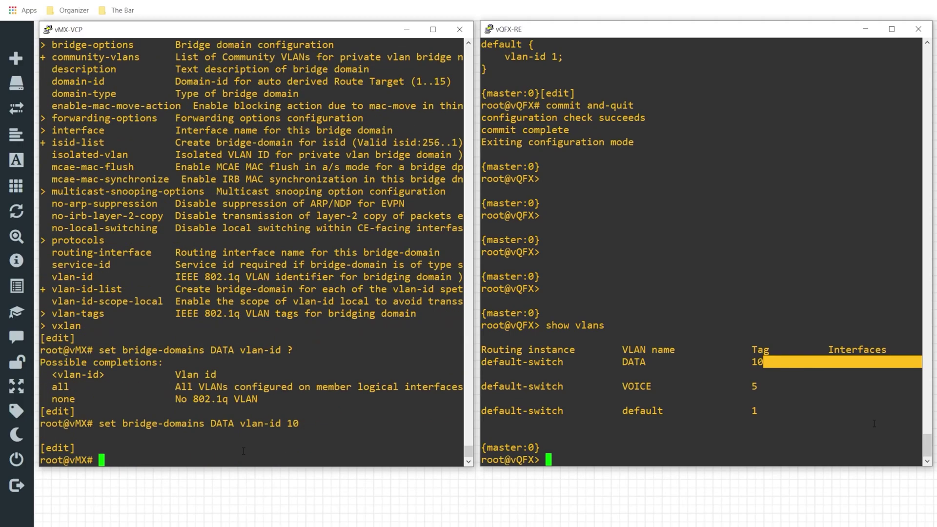
type("set ")
type("bridge")
Step: Set bridge-domains VOICE vlan-id 5, then check DATA 10 and VOICE 5 in show bridge-domains
key("Tab")
type("VOICE ")
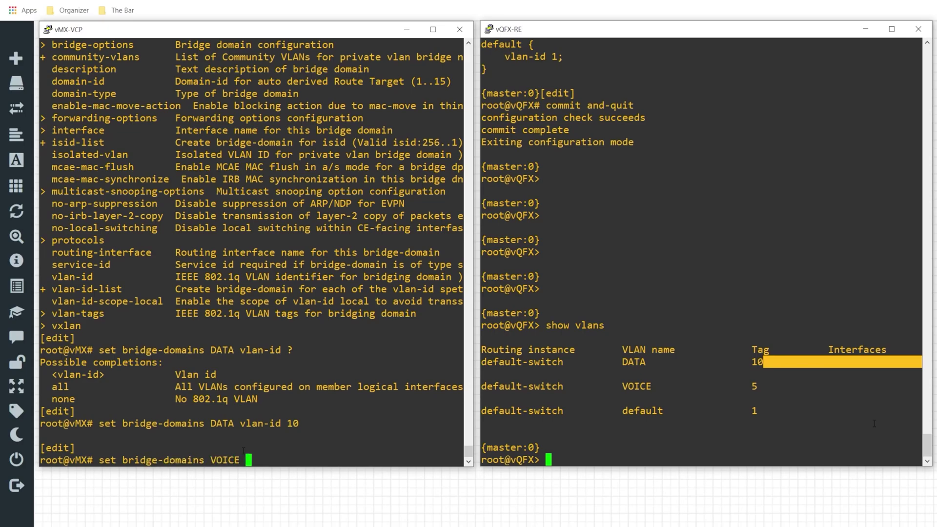
type("vlan-")
type("id 5")
key("Return")
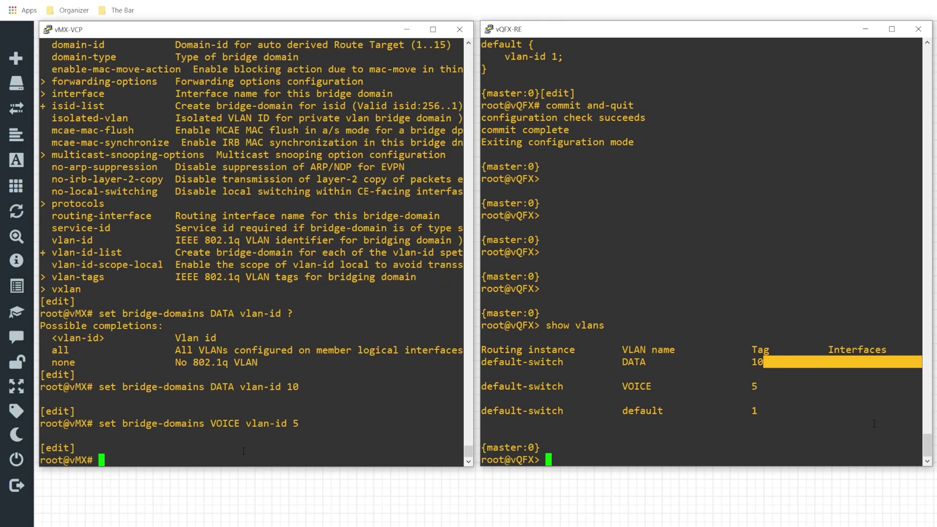
type("show br")
type("idge-domains")
key("Return")
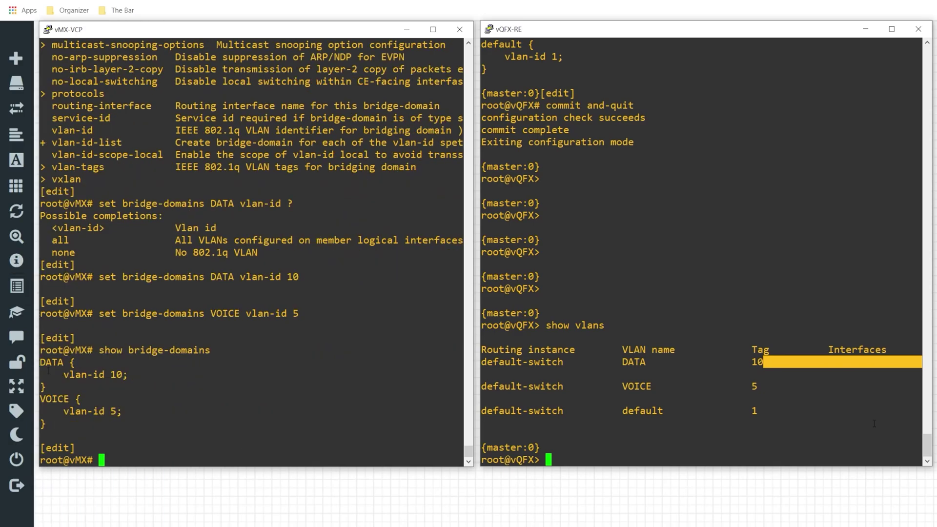
mouse_move(41, 362)
left_mouse_down()
mouse_move(135, 379)
mouse_move(136, 424)
left_mouse_up()
left_click(140, 456)
type("commit")
type(" and-quit")
Step: Run commit and-quit on the vMX and add blank prompts for spacing
key("Return")
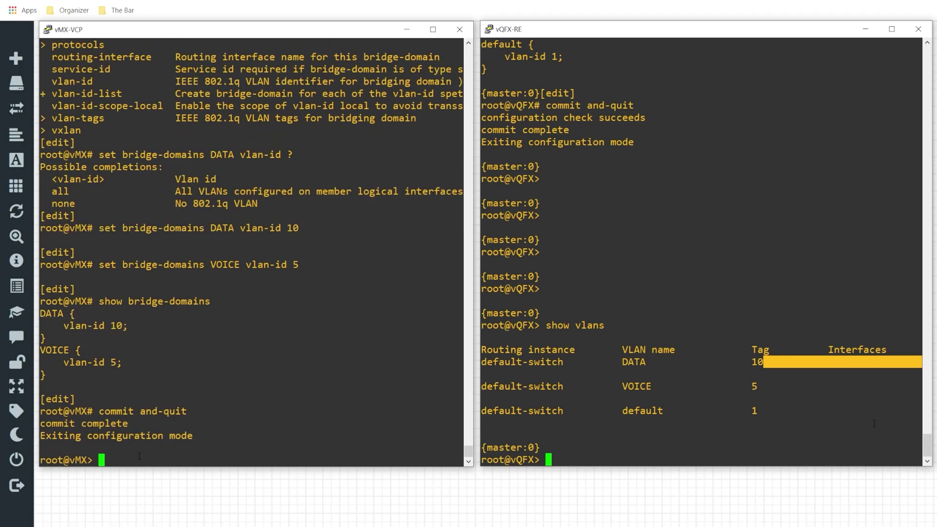
key("Return")
key("Return")
key("Return")
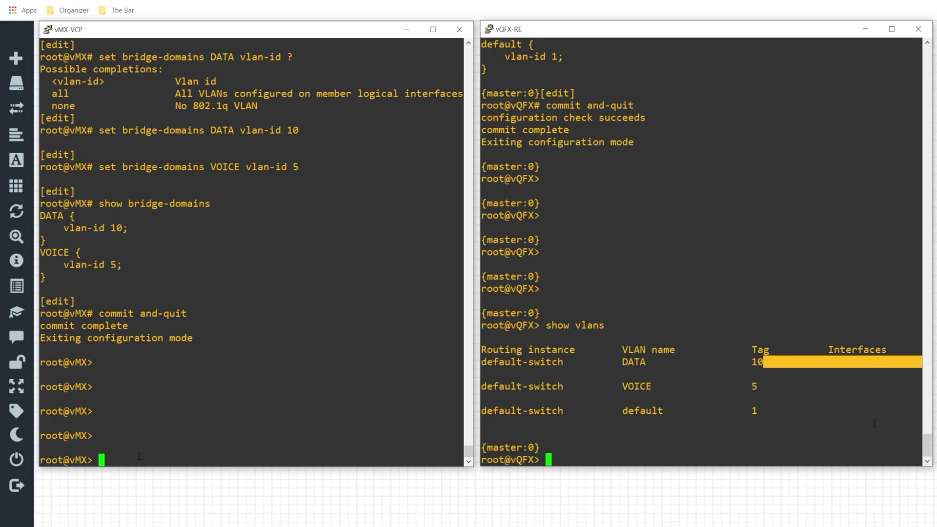
type("show ")
type("bridge domain")
Step: Run show bridge domain on the vMX and highlight the DATA VLAN 10 row
key("Return")
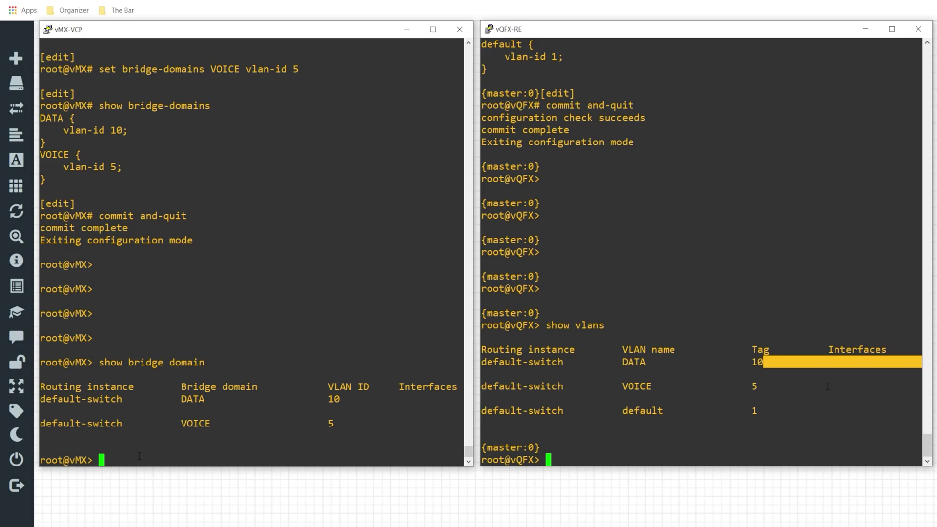
left_click_drag(179, 400, 247, 402)
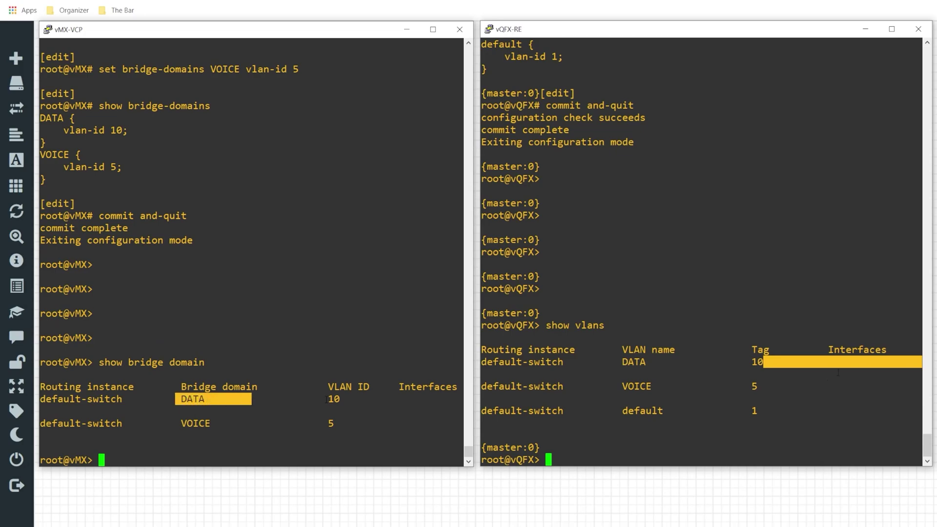